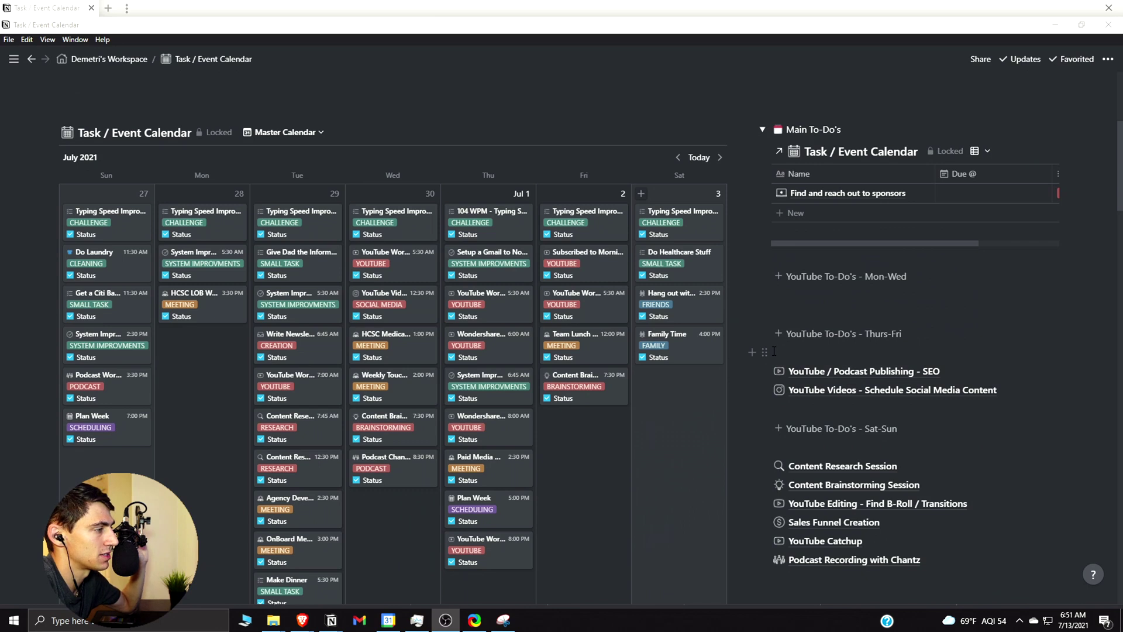
Step: Examine the YouTube Channel Rebrand task on July 13 and its page options, including the Duplicate command
{"action": "scroll", "coordinate": [466, 440], "scroll_direction": "down", "scroll_amount": 9}
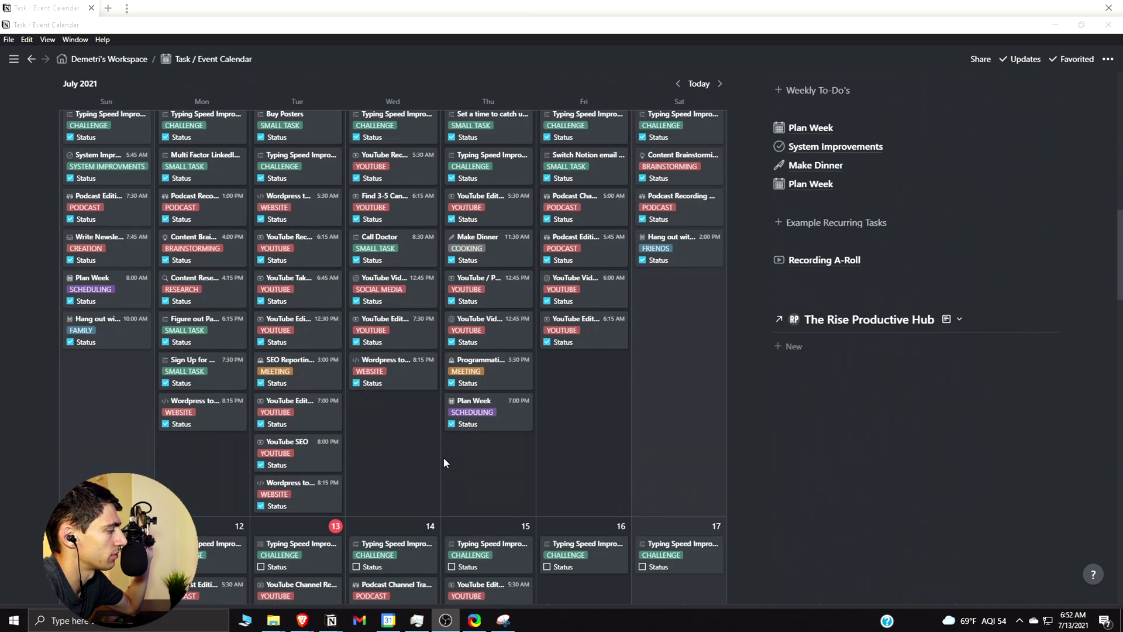
{"action": "scroll", "coordinate": [327, 459], "scroll_direction": "down", "scroll_amount": 3}
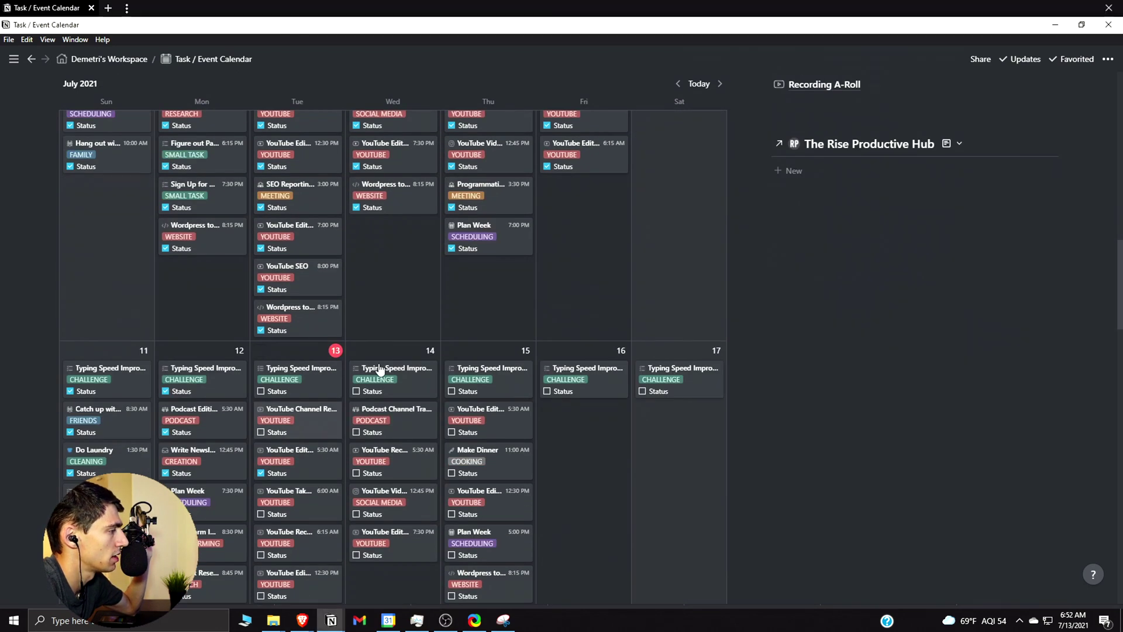
{"action": "left_click", "coordinate": [304, 409]}
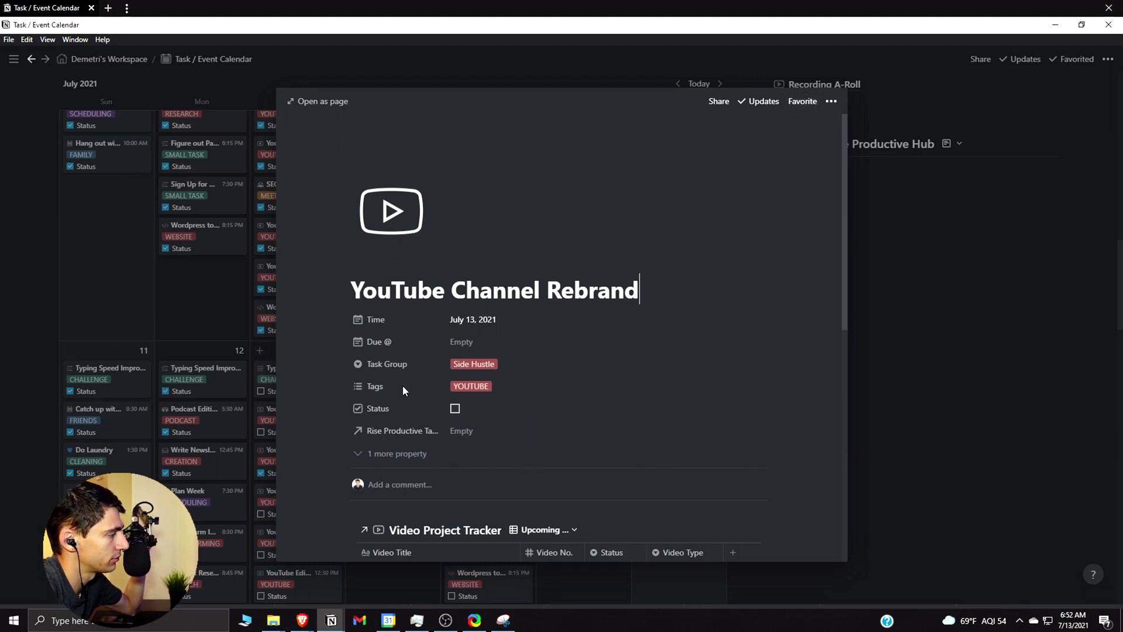
{"action": "left_click", "coordinate": [831, 101]}
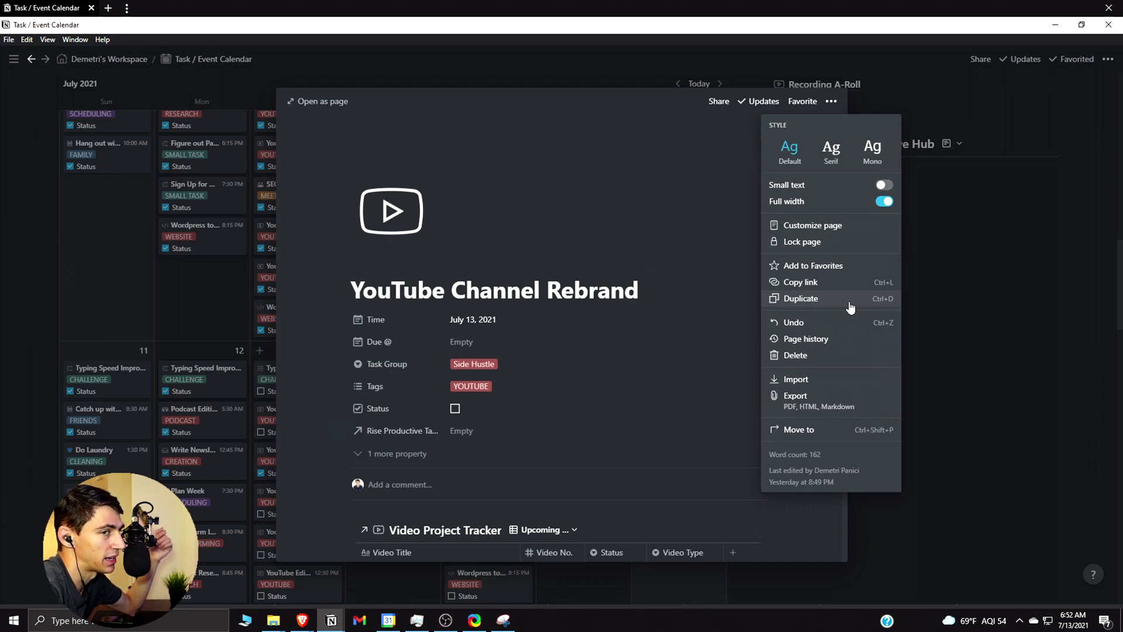
{"action": "left_click", "coordinate": [654, 293]}
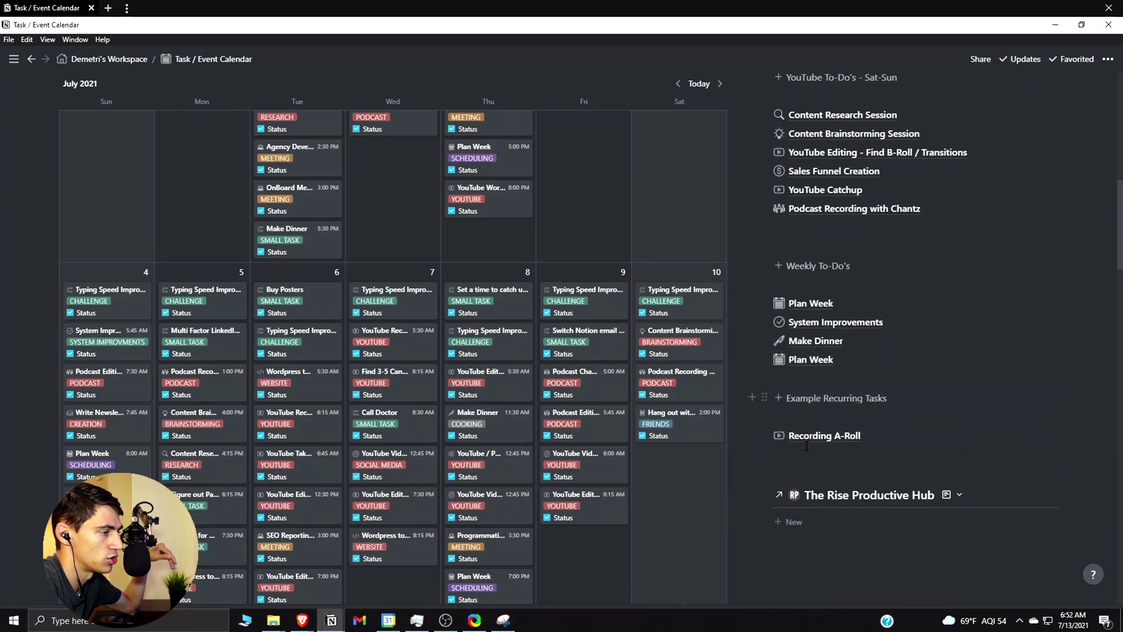
Step: Delete the Example Recurring Tasks button and the Recording A-Roll page below the weekly to-dos
{"action": "left_click_drag", "start_coordinate": [805, 452], "coordinate": [789, 394]}
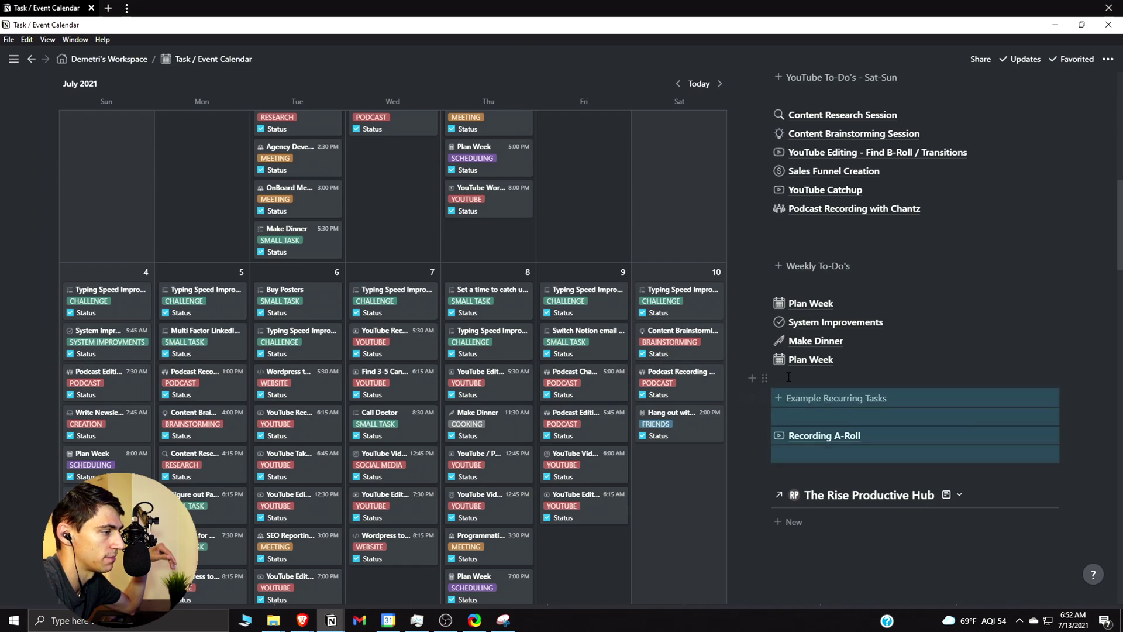
{"action": "key", "text": "BackSpace"}
Step: Add a template button below the weekly to-do pages and name it "Record A-Roll"
{"action": "left_click", "coordinate": [788, 381]}
{"action": "key", "text": "Return"}
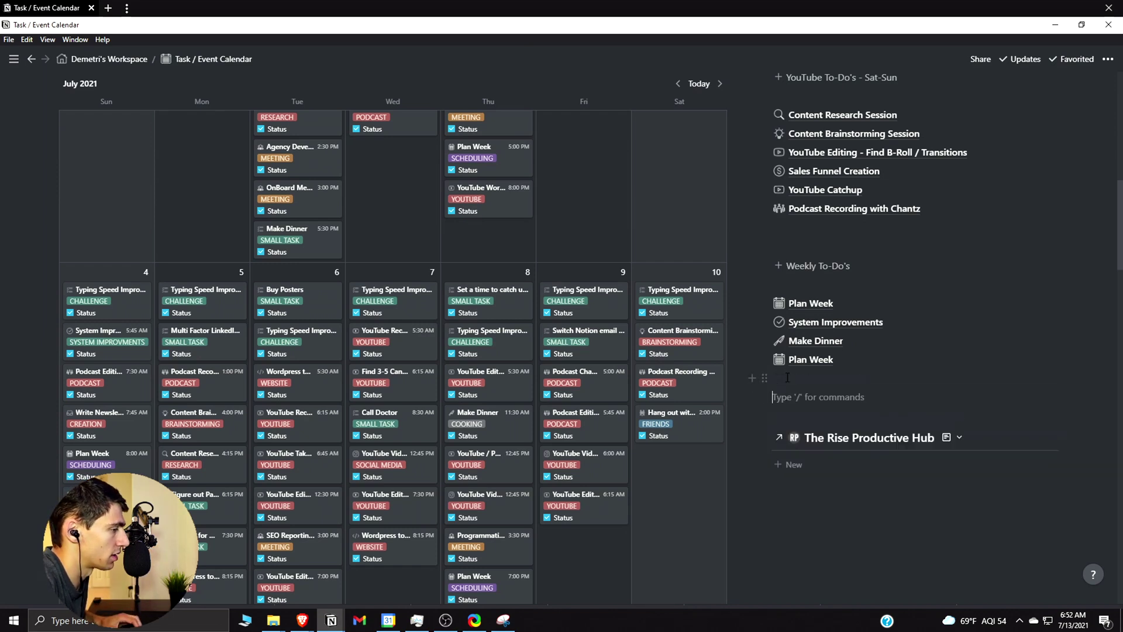
{"action": "type", "text": "/template"}
{"action": "key", "text": "Return"}
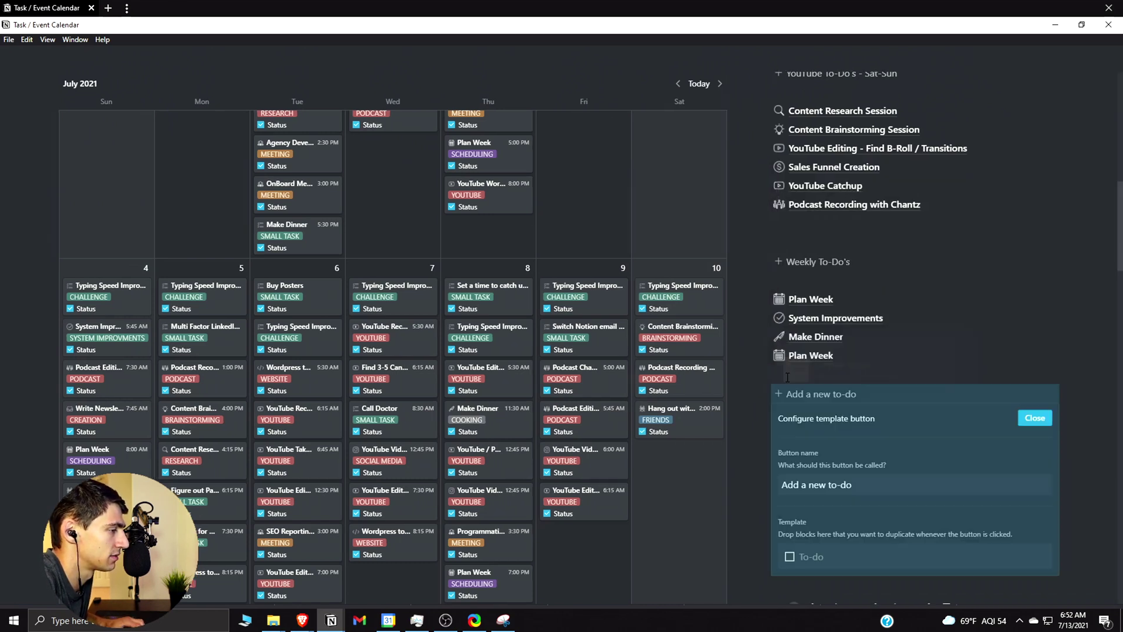
{"action": "left_click", "coordinate": [823, 484]}
{"action": "type", "text": "Rec"}
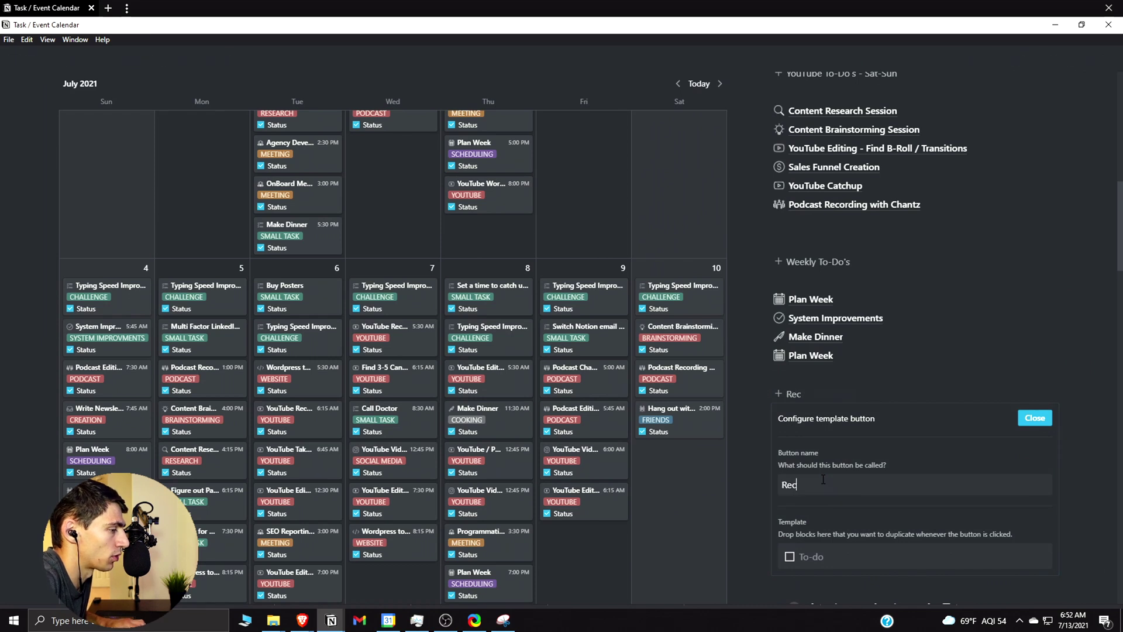
{"action": "type", "text": "ord A-Roll"}
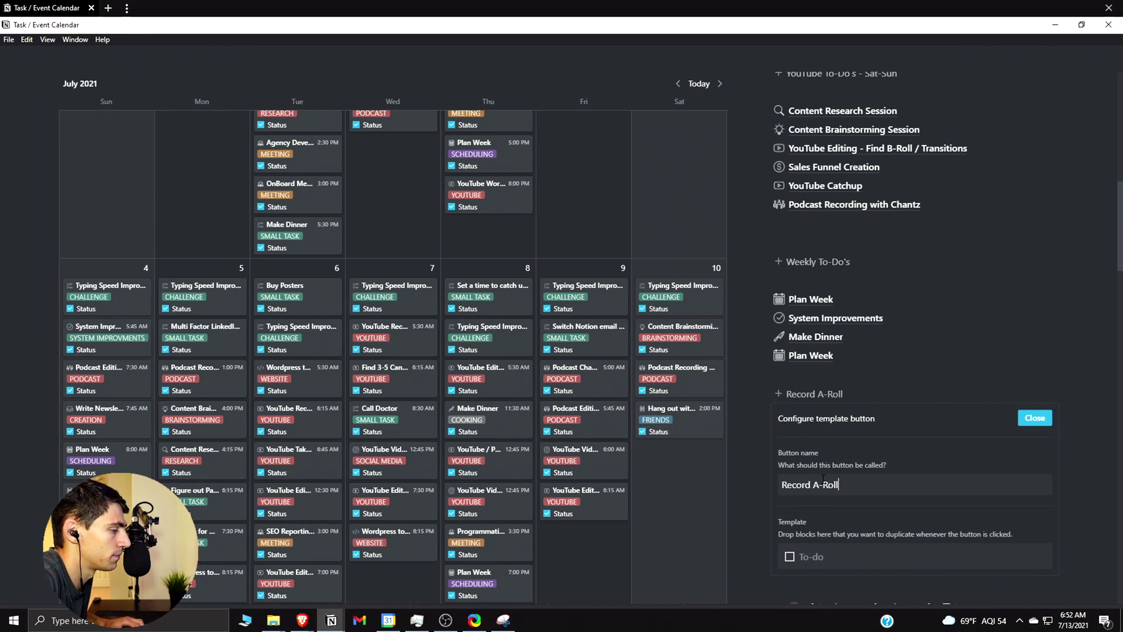
Step: Replace the default to-do in the Record A-Roll button's template area with empty text lines
{"action": "scroll", "coordinate": [823, 478], "scroll_direction": "down", "scroll_amount": 2}
{"action": "left_click", "coordinate": [843, 440]}
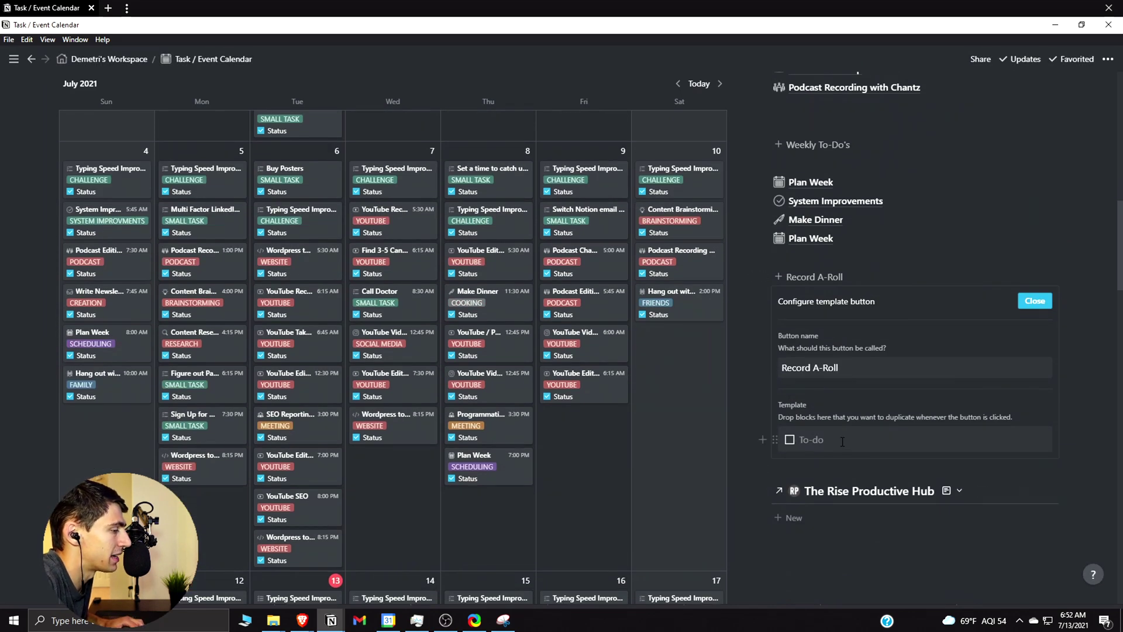
{"action": "key", "text": "BackSpace"}
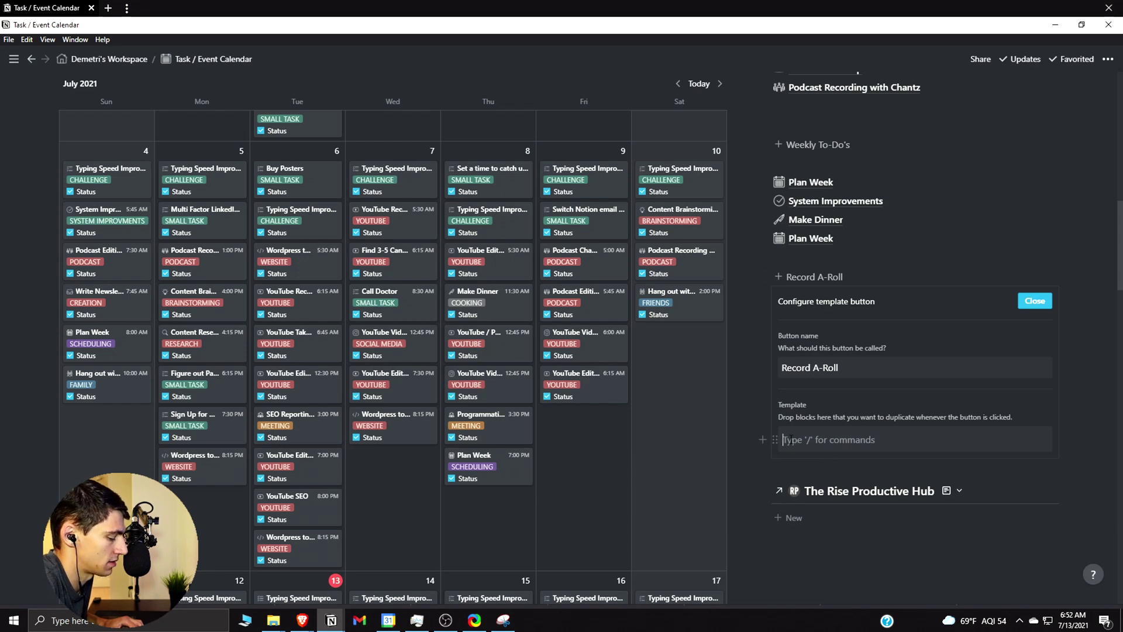
{"action": "key", "text": "Return"}
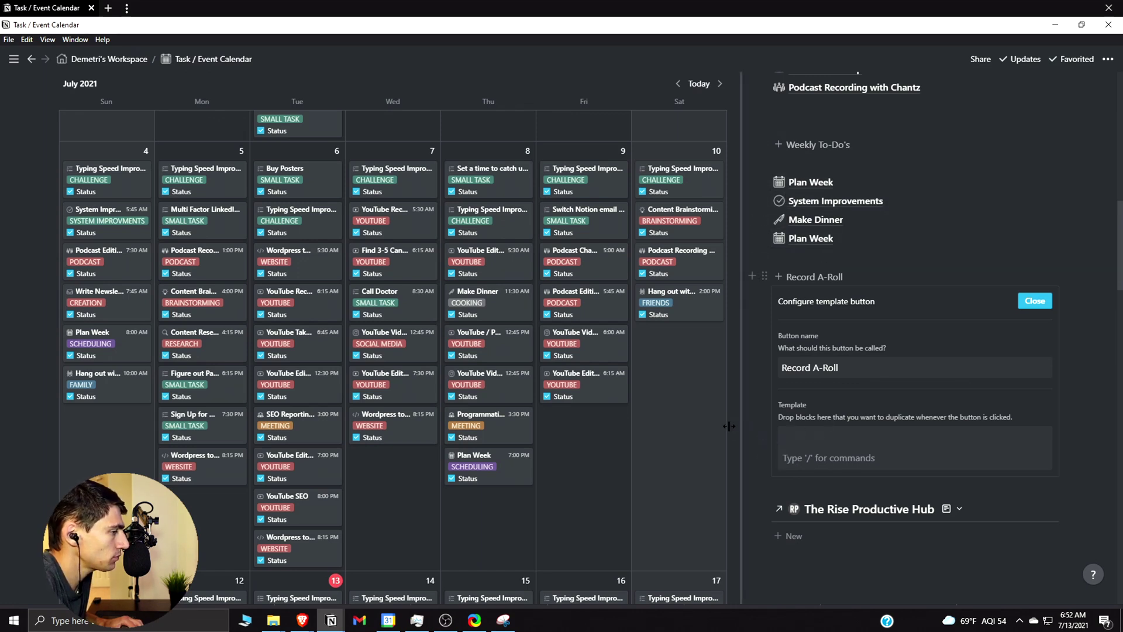
Step: Create a new July 13 calendar entry based on the YOUTUBE WORK SESSION template
{"action": "scroll", "coordinate": [412, 363], "scroll_direction": "down", "scroll_amount": 1}
{"action": "scroll", "coordinate": [412, 363], "scroll_direction": "down", "scroll_amount": 3}
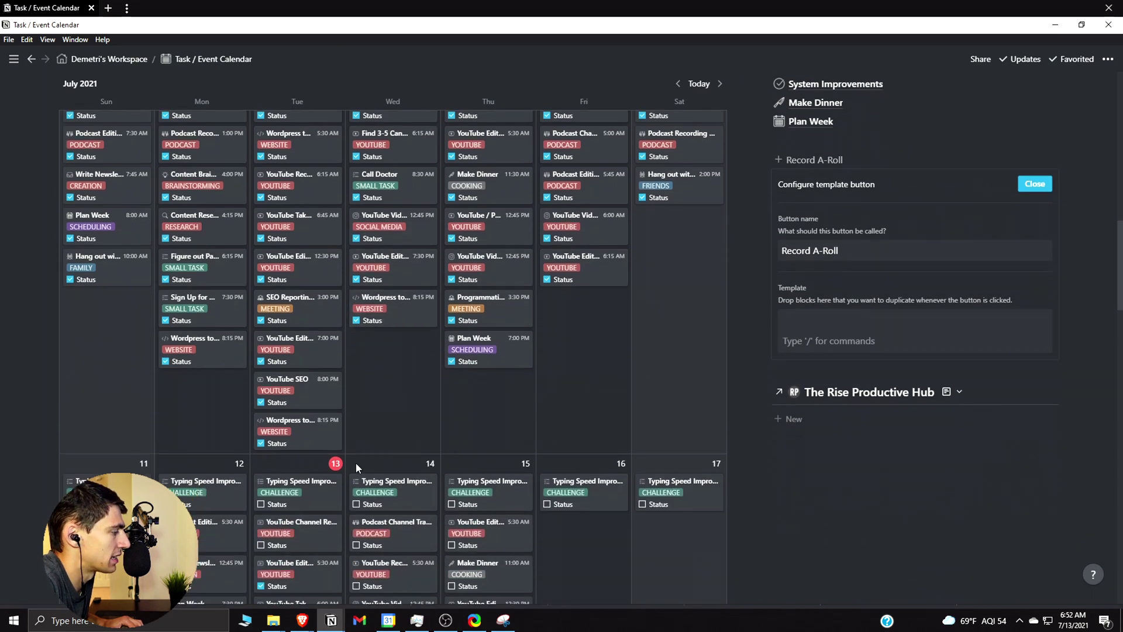
{"action": "scroll", "coordinate": [297, 580], "scroll_direction": "down", "scroll_amount": 4}
{"action": "scroll", "coordinate": [297, 580], "scroll_direction": "down", "scroll_amount": 2}
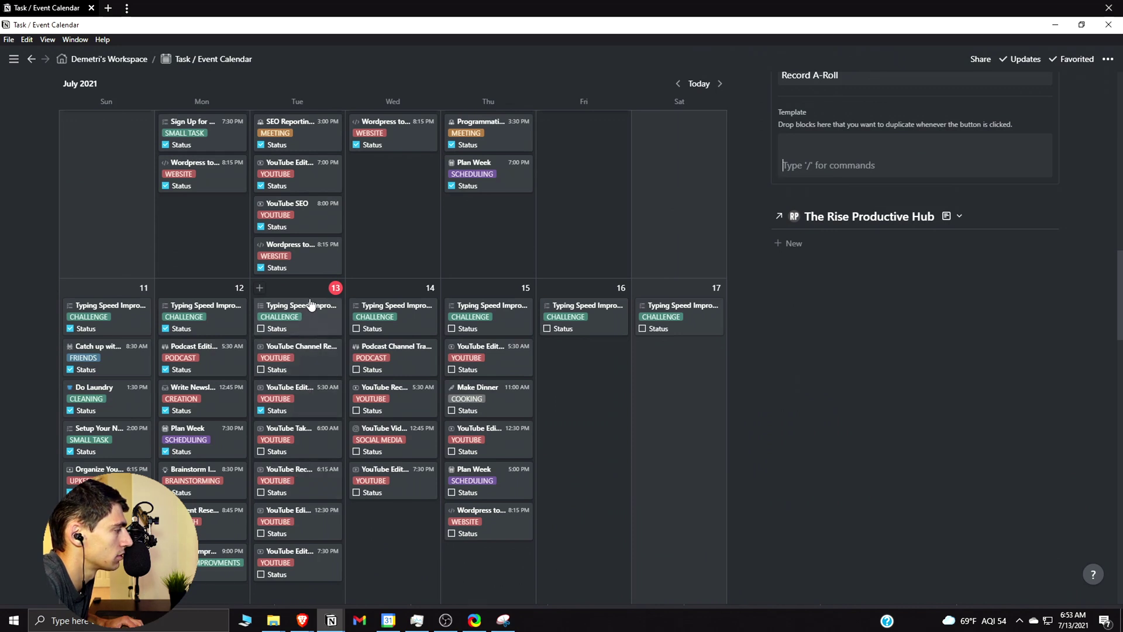
{"action": "left_click", "coordinate": [259, 287]}
{"action": "scroll", "coordinate": [619, 366], "scroll_direction": "down", "scroll_amount": 7}
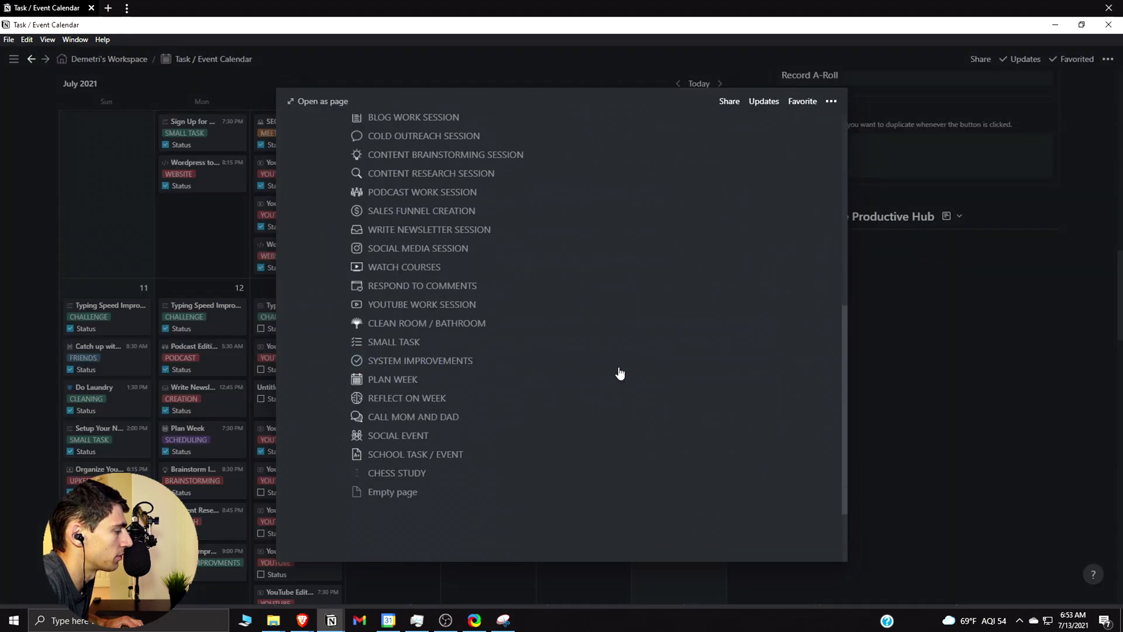
{"action": "left_click", "coordinate": [405, 305]}
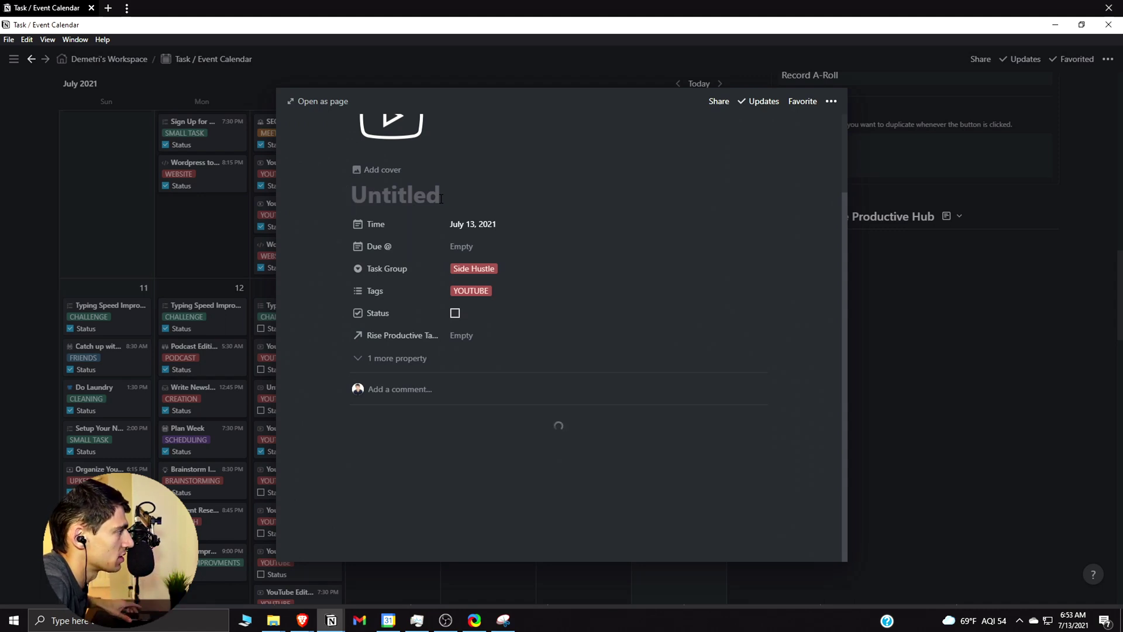
Step: Title the new July 13 entry "Record YouTube A-Roll"
{"action": "type", "text": "Record YouTube A-ro"}
{"action": "key", "text": "BackSpace"}
{"action": "key", "text": "BackSpace"}
{"action": "key", "text": "Return"}
{"action": "type", "text": "r"}
{"action": "key", "text": "BackSpace"}
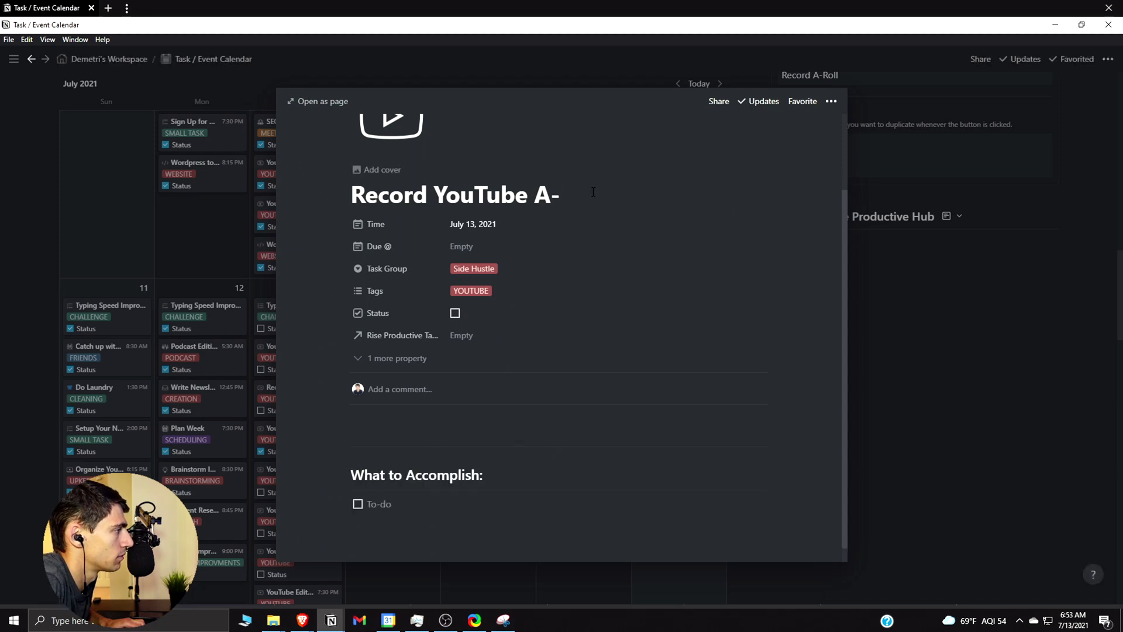
{"action": "type", "text": "Roll"}
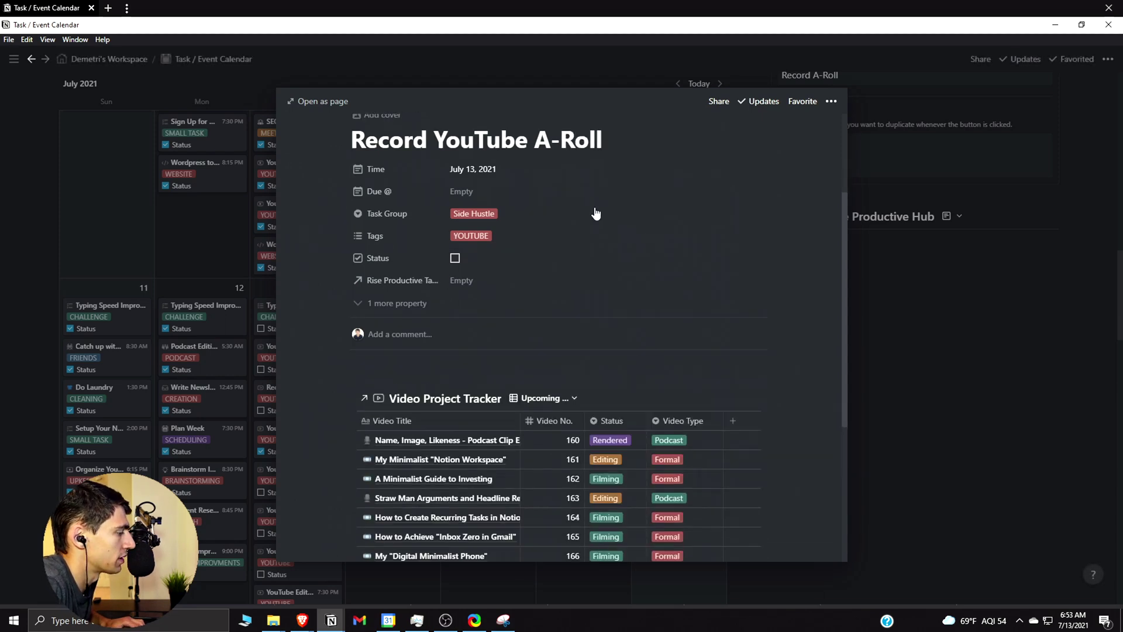
Step: Under What to Accomplish, add the to-do "Record A-Roll" with nested to-dos "Wednesday Video", "Friday Video" and "Sunday Video"
{"action": "scroll", "coordinate": [534, 251], "scroll_direction": "down", "scroll_amount": 3}
{"action": "scroll", "coordinate": [563, 381], "scroll_direction": "down", "scroll_amount": 1}
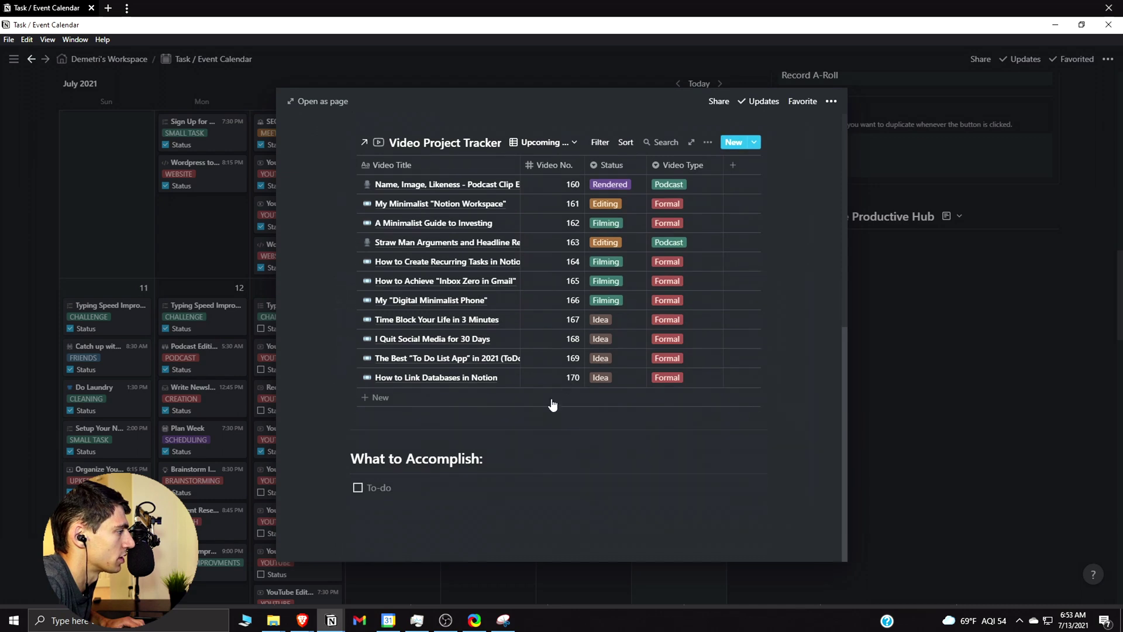
{"action": "left_click", "coordinate": [408, 487]}
{"action": "type", "text": "Record A-Roll"}
{"action": "key", "text": "Return"}
{"action": "key", "text": "Tab"}
{"action": "type", "text": "Wednesday Video"}
{"action": "key", "text": "Return"}
{"action": "type", "text": "Friday Video"}
{"action": "key", "text": "Return"}
{"action": "type", "text": "Sunday"}
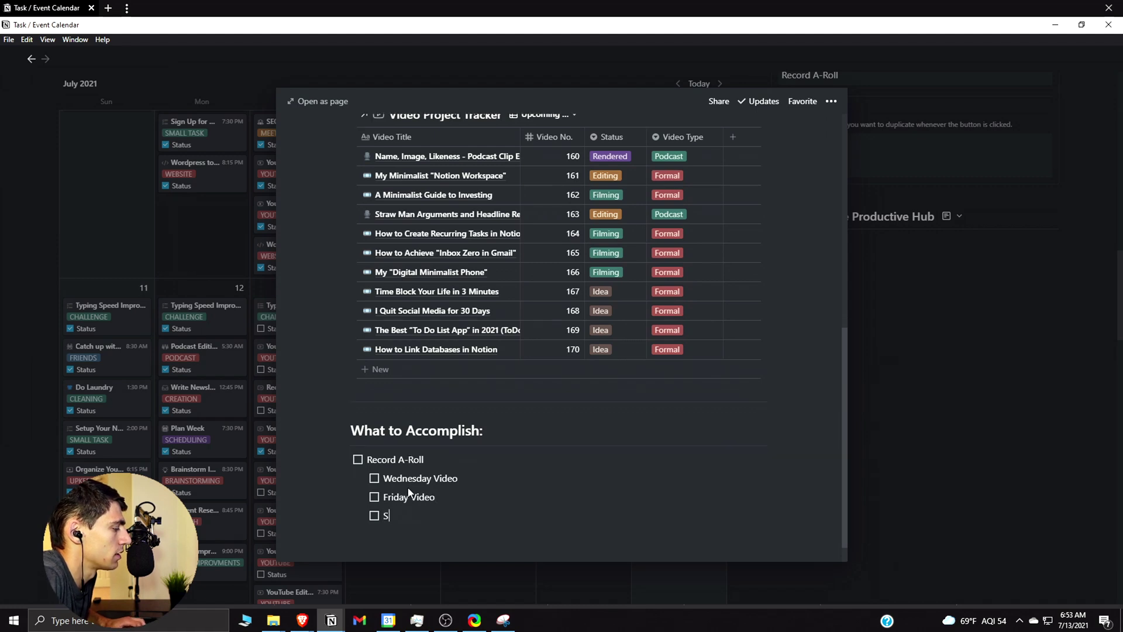
{"action": "type", "text": " Video"}
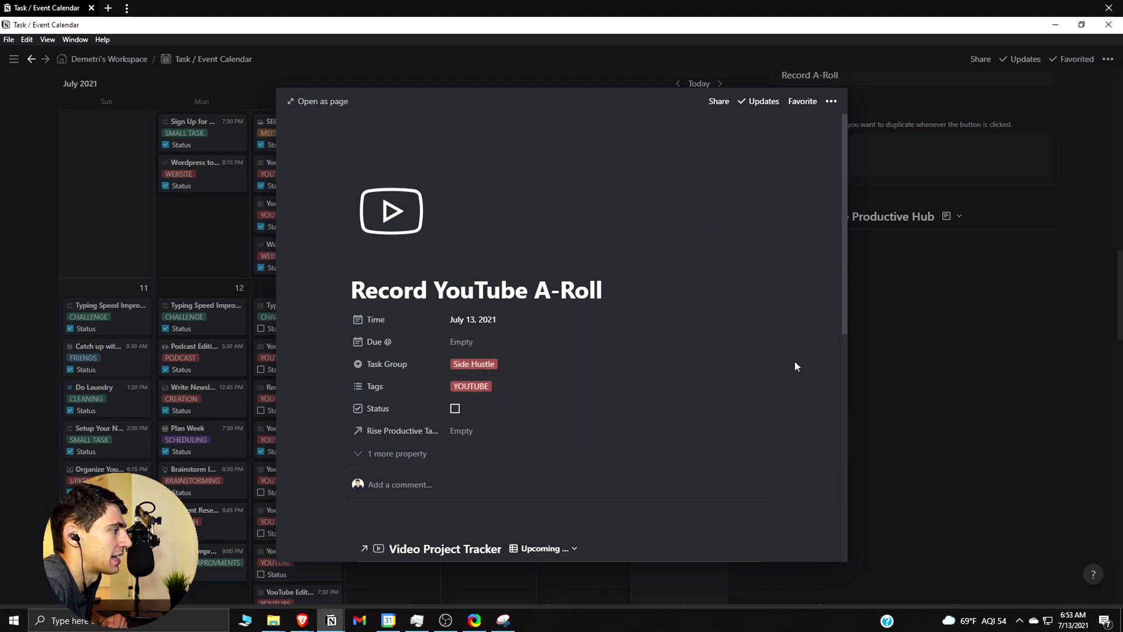
Step: Move the Record YouTube A-Roll entry from the calendar into the Record A-Roll button's template area and finish configuring the button
{"action": "left_click", "coordinate": [204, 395]}
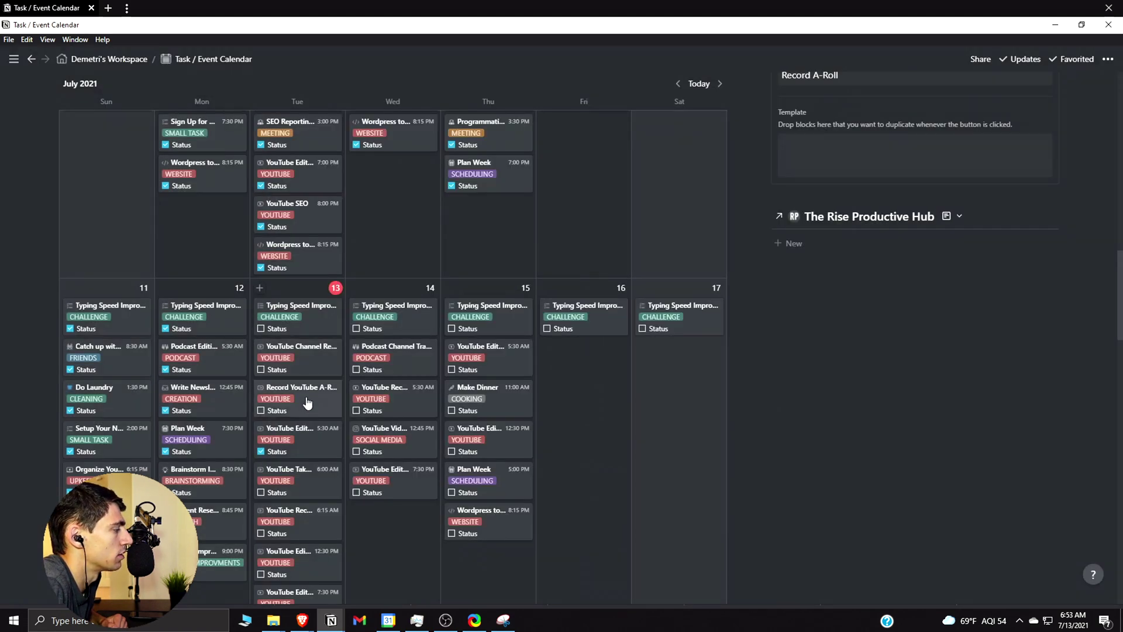
{"action": "left_click_drag", "start_coordinate": [307, 403], "coordinate": [865, 506]}
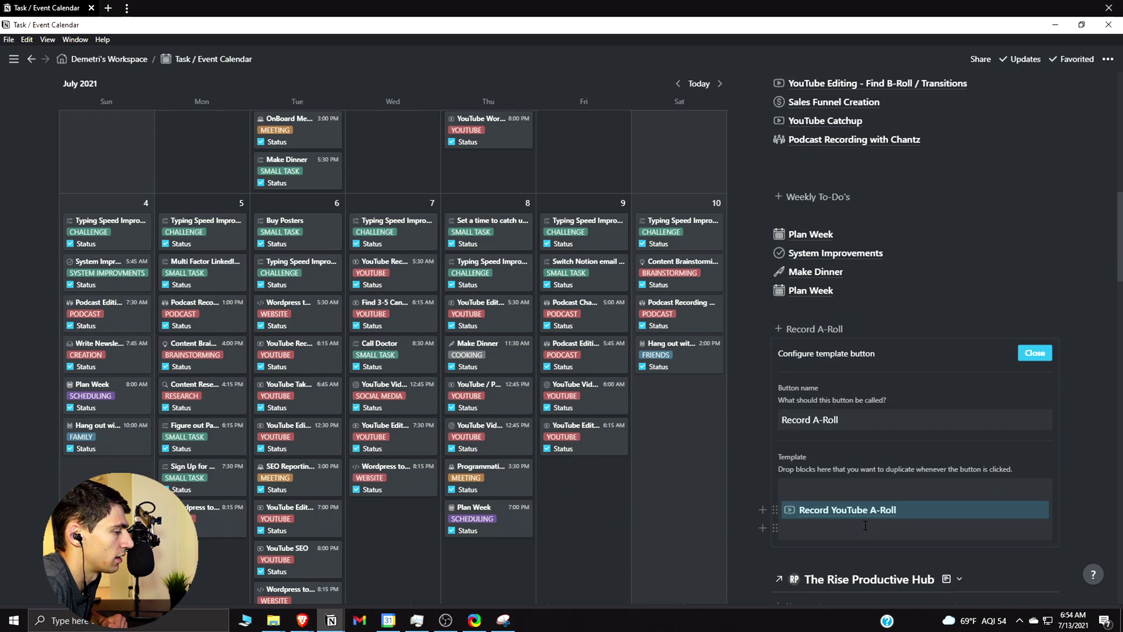
{"action": "left_click", "coordinate": [1030, 351]}
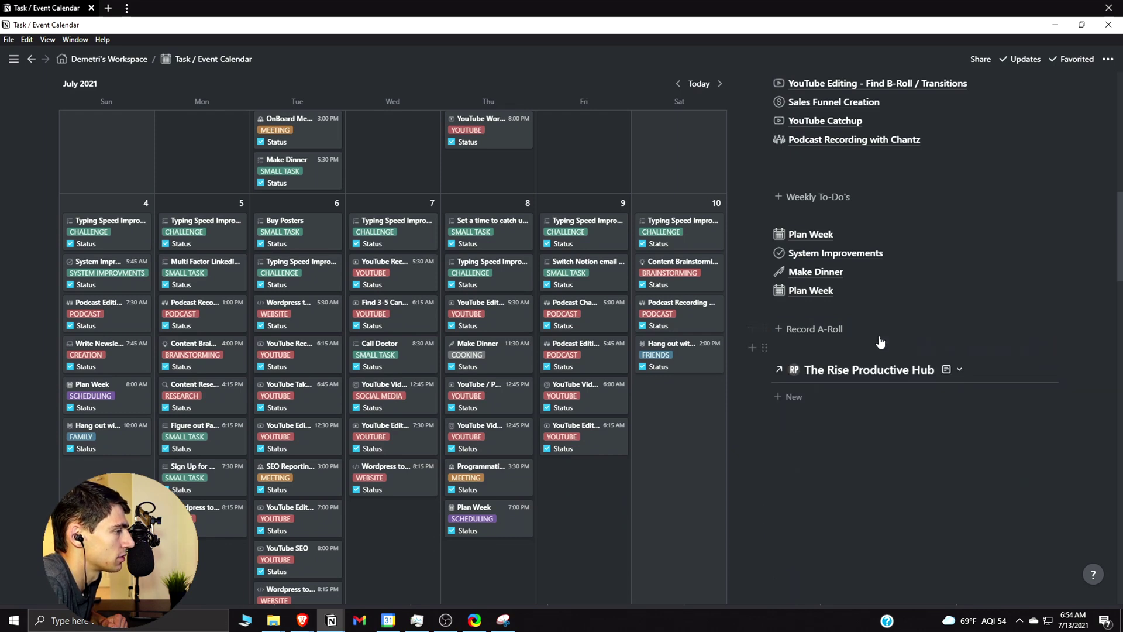
Step: Generate a task page with the Record A-Roll button, view its contents and return to the calendar page
{"action": "left_click", "coordinate": [850, 336]}
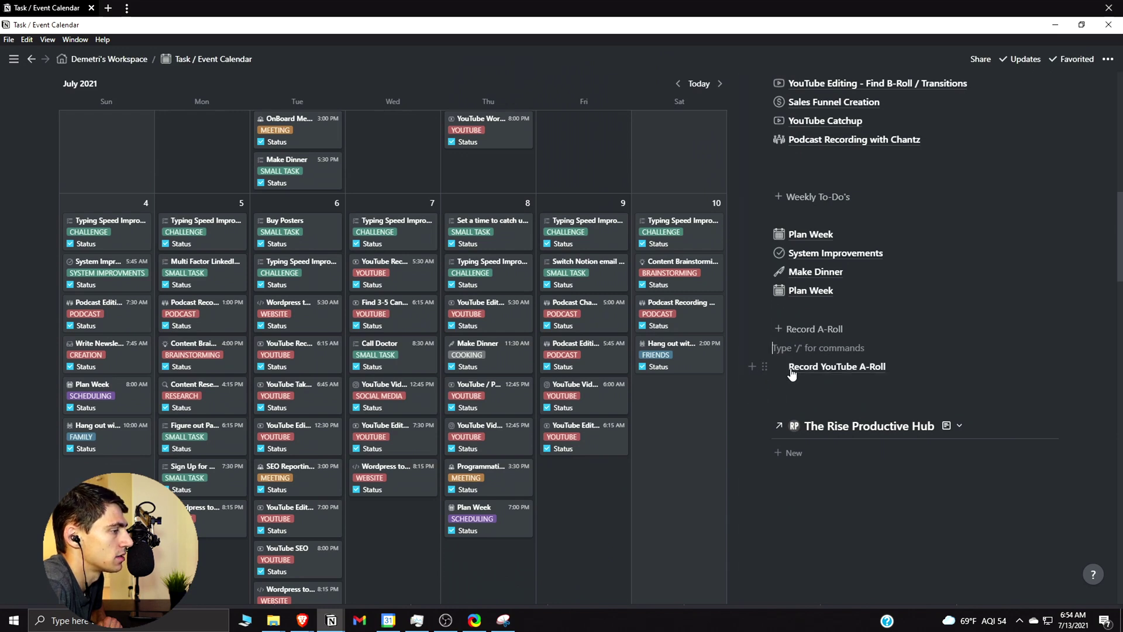
{"action": "left_click", "coordinate": [792, 369]}
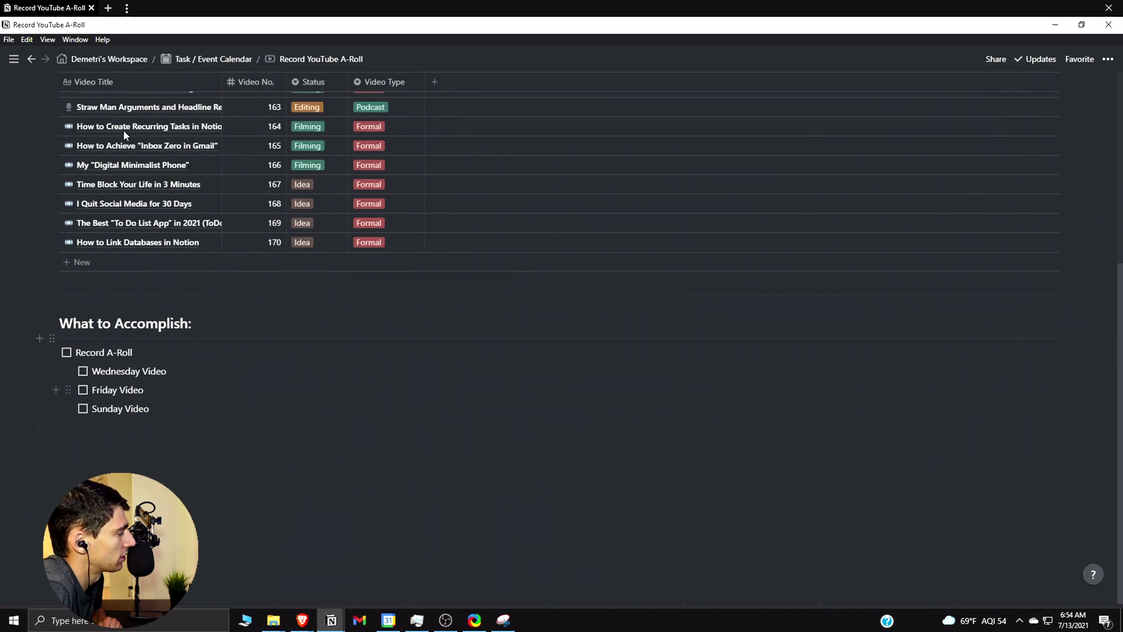
{"action": "left_click", "coordinate": [32, 59]}
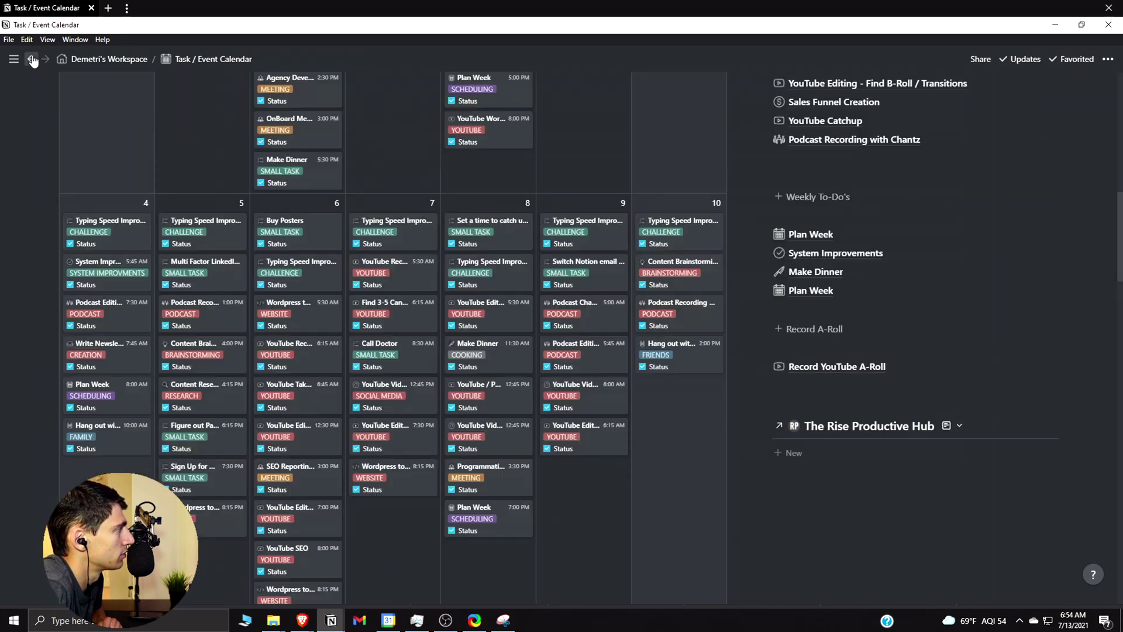
Step: Move the generated Record YouTube A-Roll page onto July 13 in the calendar and check its properties
{"action": "left_click_drag", "start_coordinate": [837, 366], "coordinate": [292, 295]}
{"action": "scroll", "coordinate": [293, 296], "scroll_direction": "up", "scroll_amount": 2}
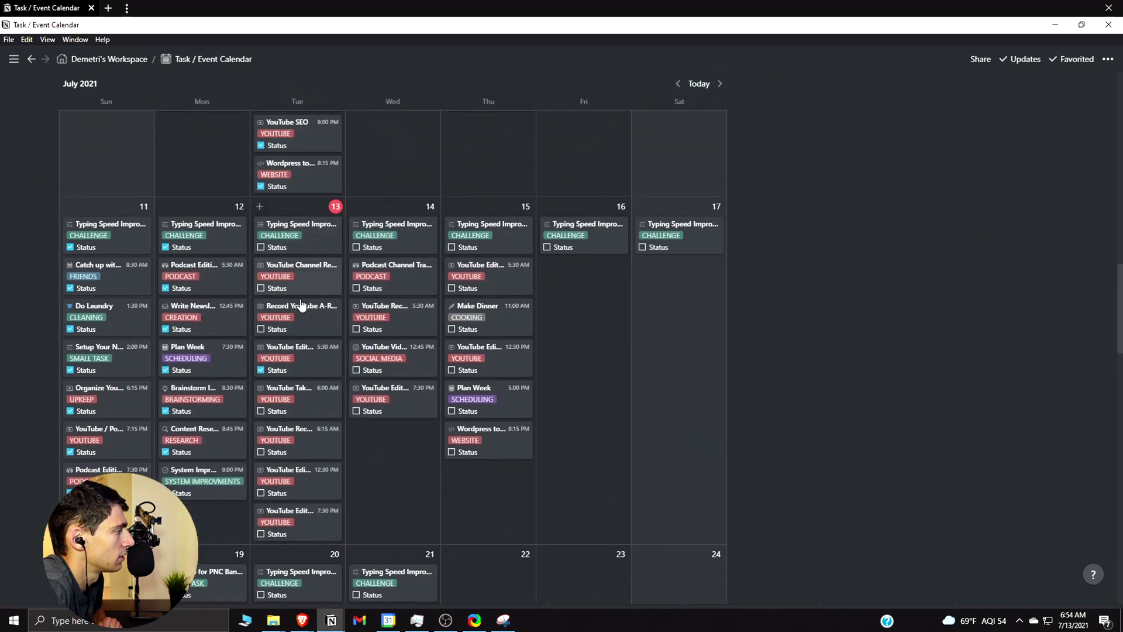
{"action": "left_click", "coordinate": [344, 299]}
{"action": "scroll", "coordinate": [491, 283], "scroll_direction": "down", "scroll_amount": 1}
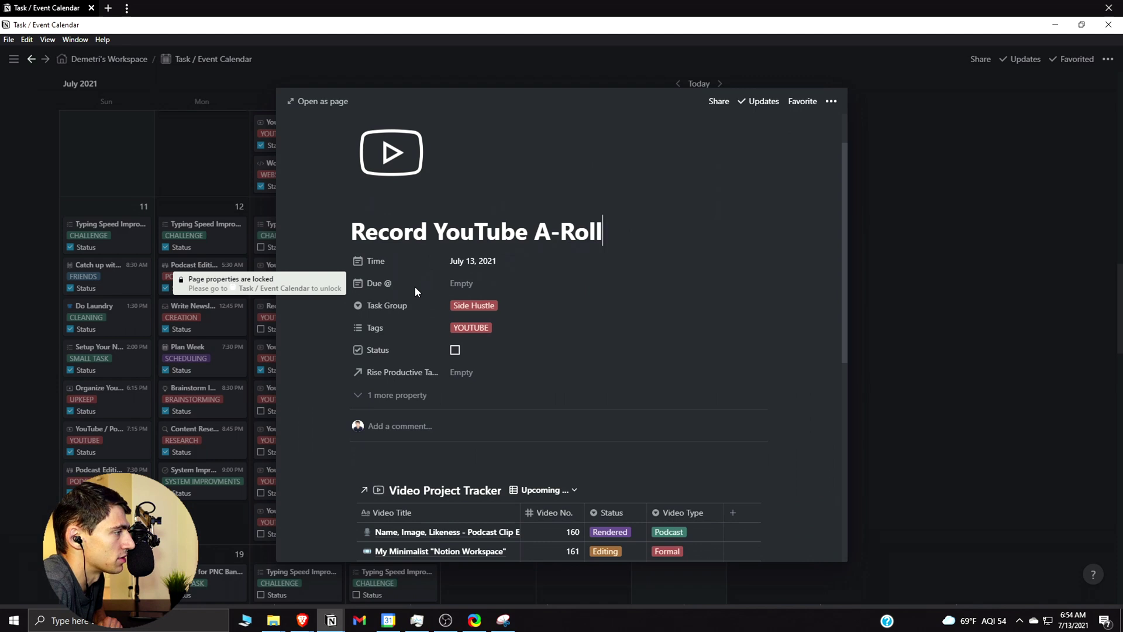
{"action": "left_click", "coordinate": [213, 415]}
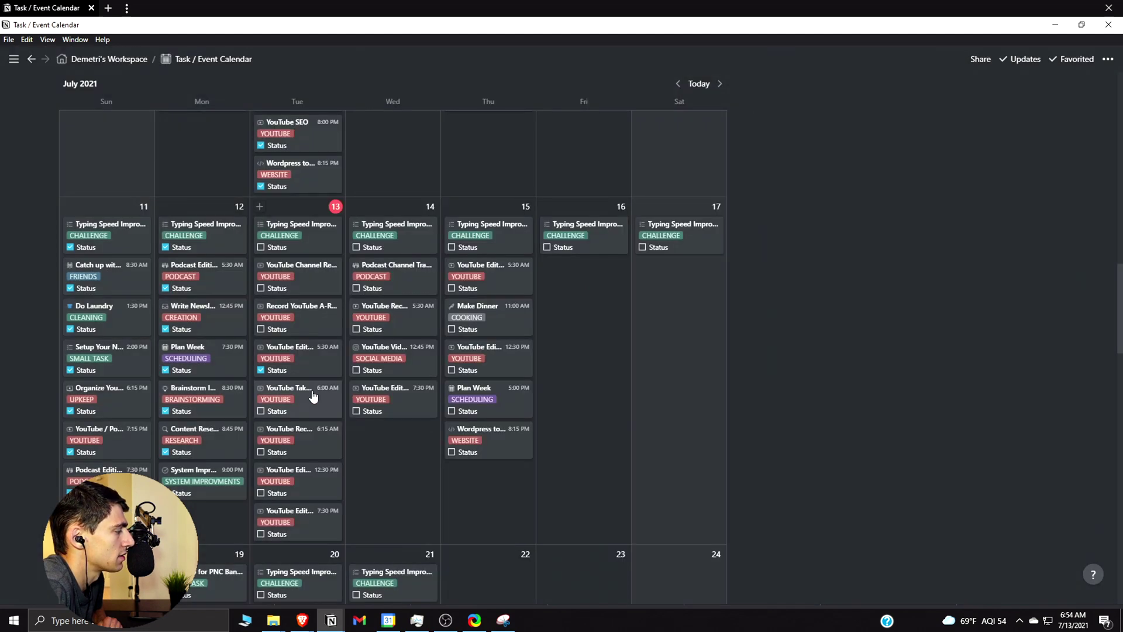
Step: Look over the recurring to-do template buttons and the task pages listed under them beside the calendar
{"action": "scroll", "coordinate": [313, 396], "scroll_direction": "up", "scroll_amount": 7}
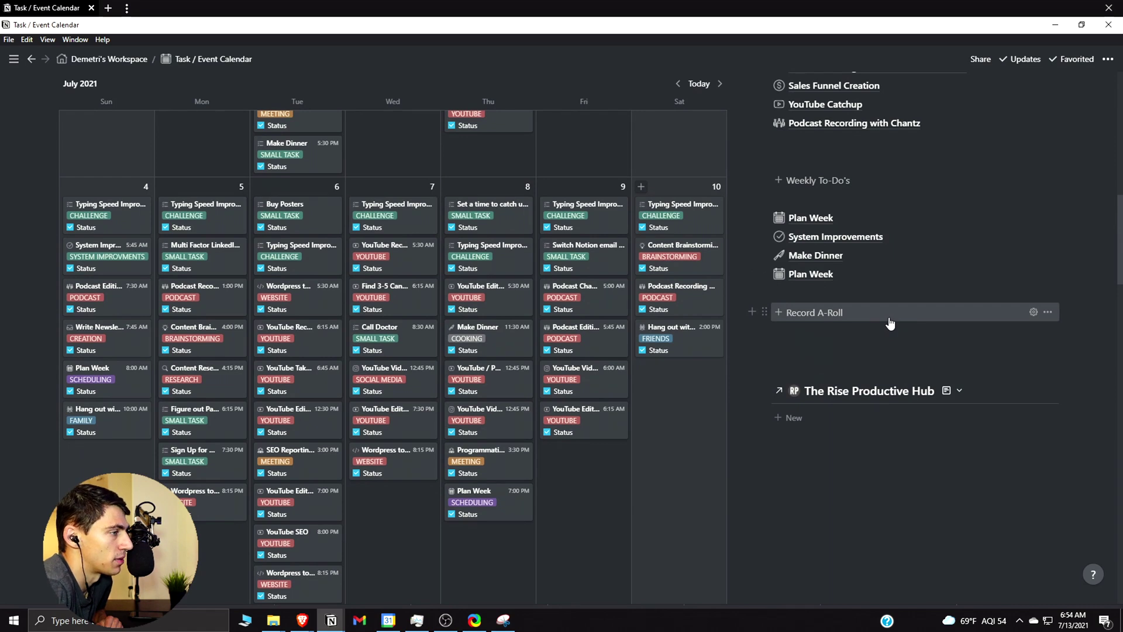
{"action": "scroll", "coordinate": [889, 293], "scroll_direction": "up", "scroll_amount": 6}
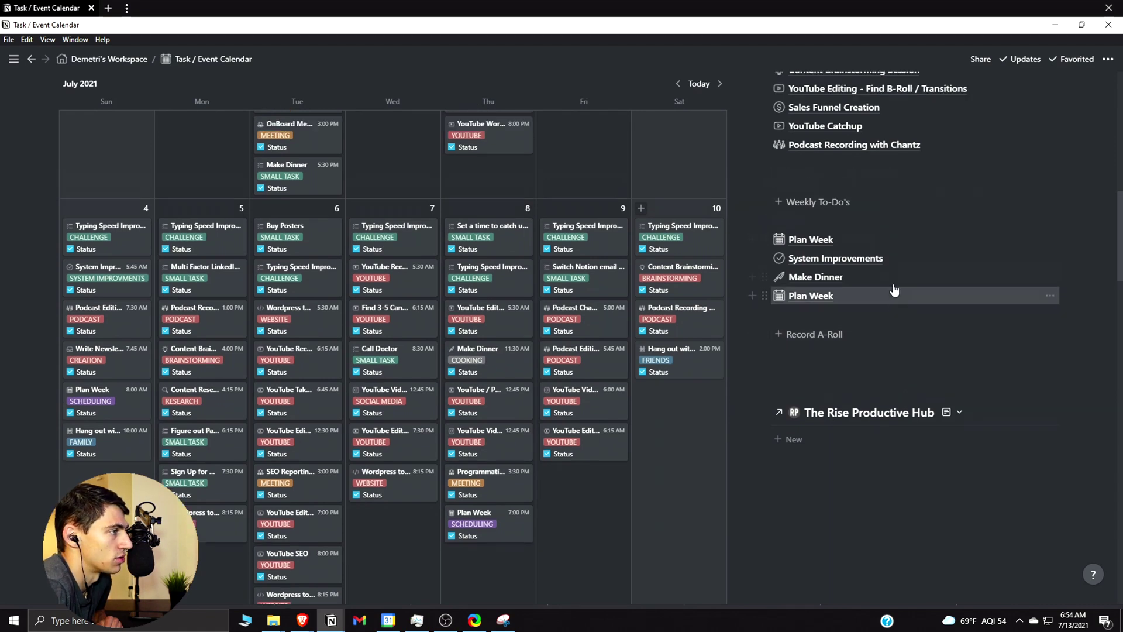
{"action": "scroll", "coordinate": [816, 456], "scroll_direction": "down", "scroll_amount": 4}
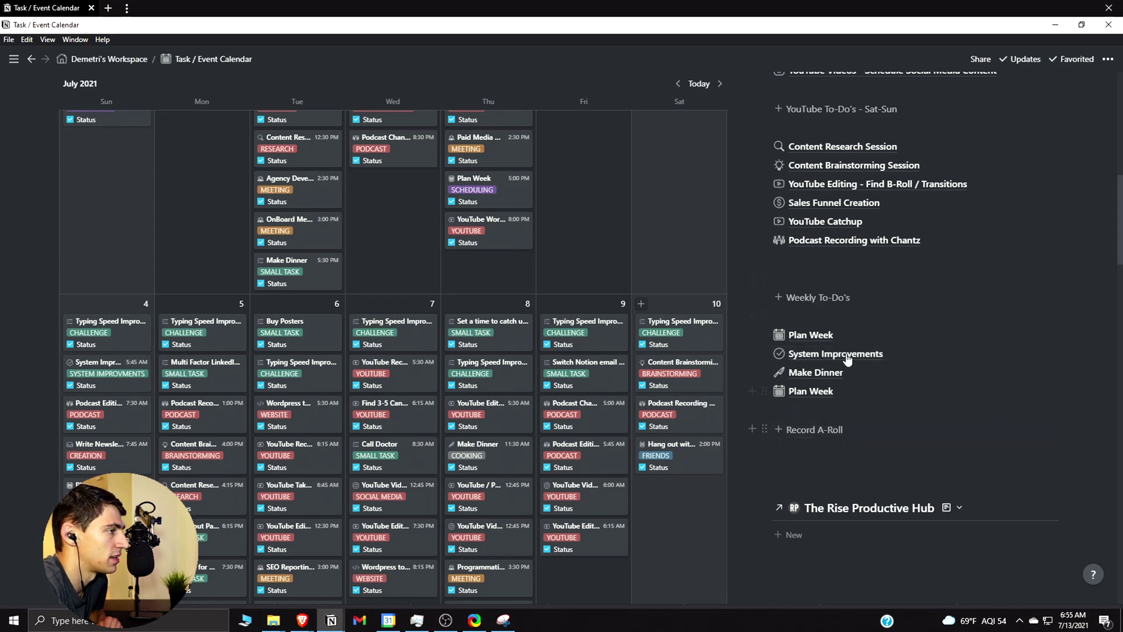
{"action": "scroll", "coordinate": [842, 354], "scroll_direction": "up", "scroll_amount": 4}
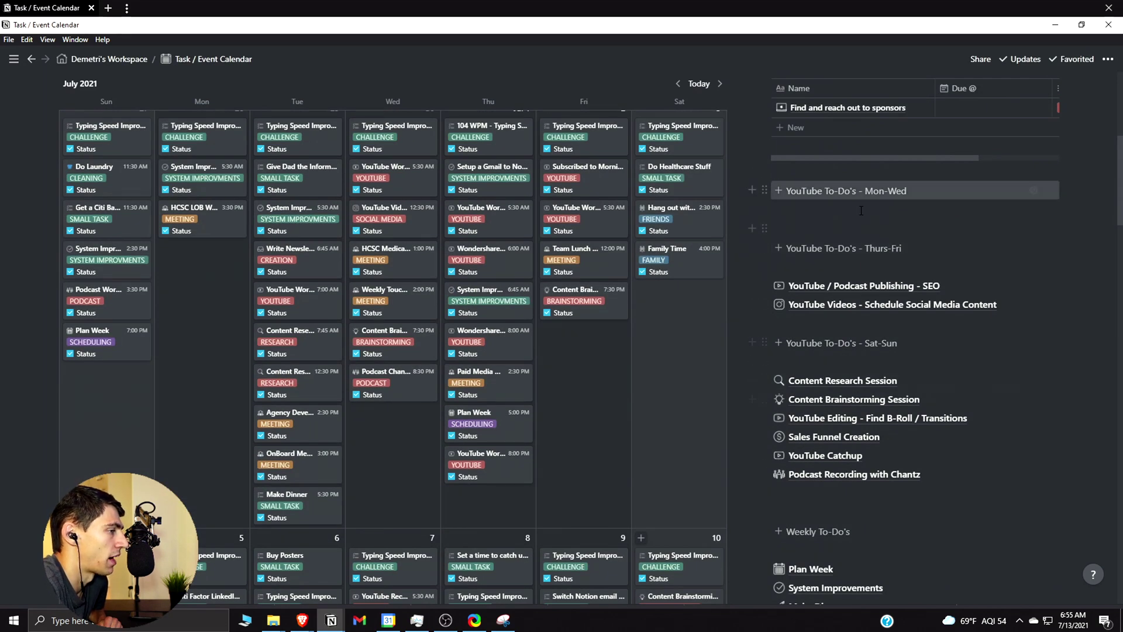
{"action": "scroll", "coordinate": [825, 474], "scroll_direction": "down", "scroll_amount": 3}
{"action": "scroll", "coordinate": [824, 475], "scroll_direction": "up", "scroll_amount": 3}
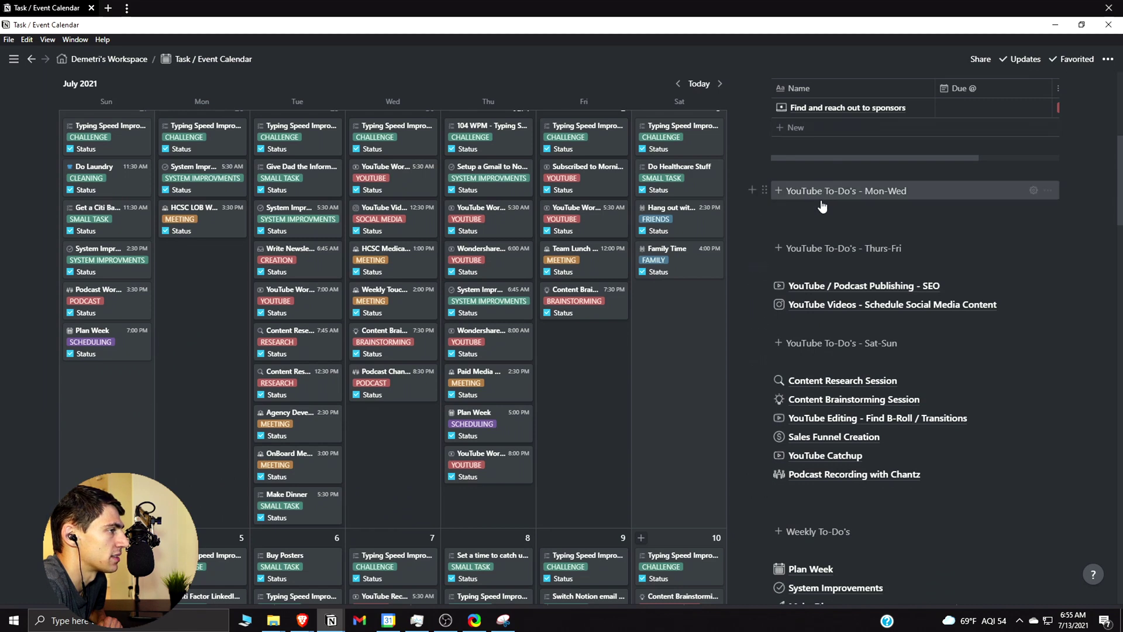
{"action": "scroll", "coordinate": [781, 486], "scroll_direction": "down", "scroll_amount": 2}
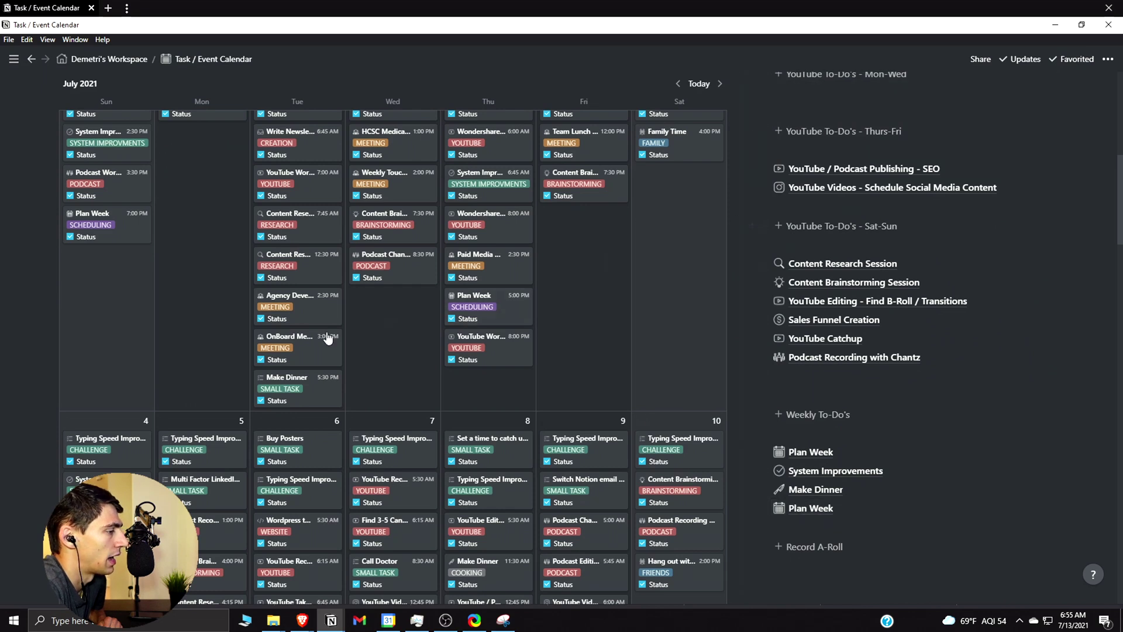
{"action": "scroll", "coordinate": [325, 339], "scroll_direction": "down", "scroll_amount": 6}
{"action": "scroll", "coordinate": [559, 477], "scroll_direction": "up", "scroll_amount": 5}
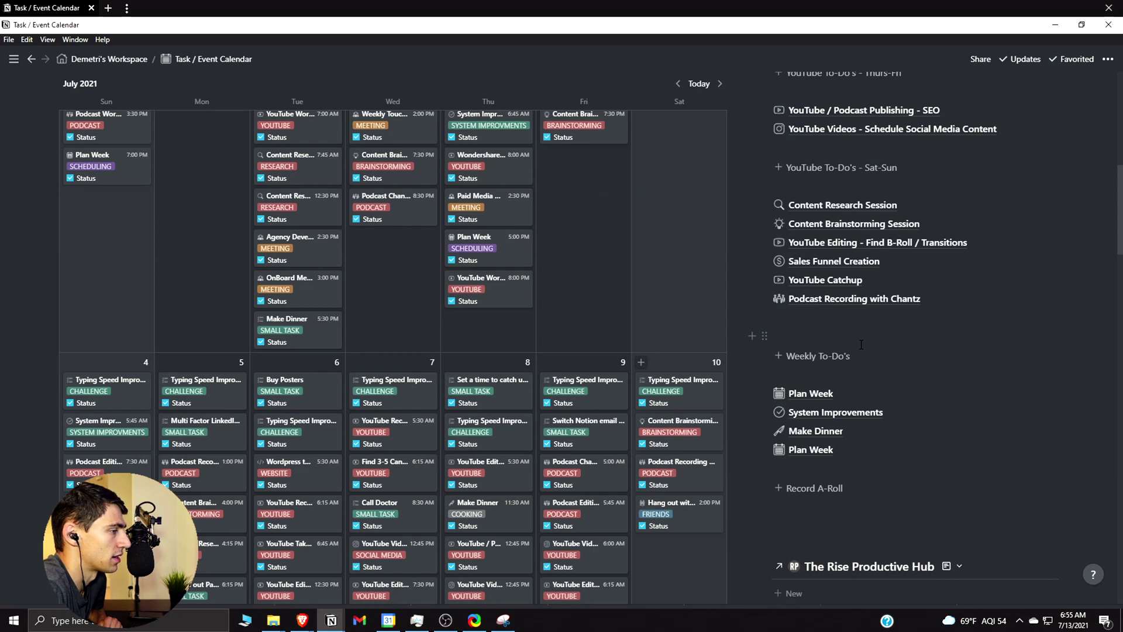
{"action": "scroll", "coordinate": [861, 344], "scroll_direction": "up", "scroll_amount": 3}
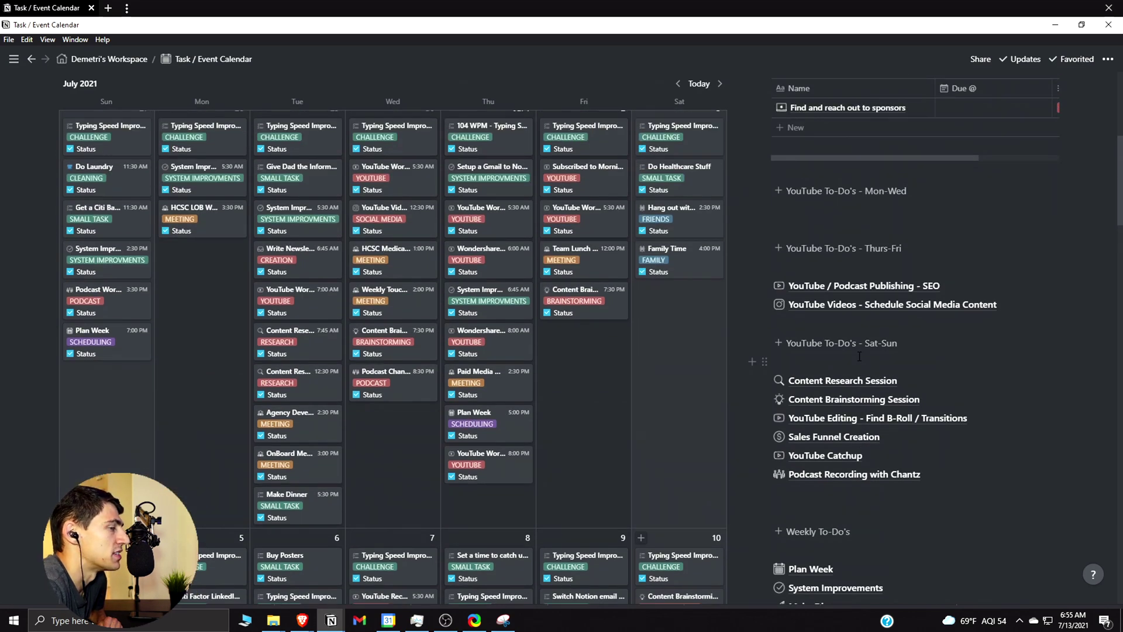
{"action": "scroll", "coordinate": [859, 357], "scroll_direction": "down", "scroll_amount": 3}
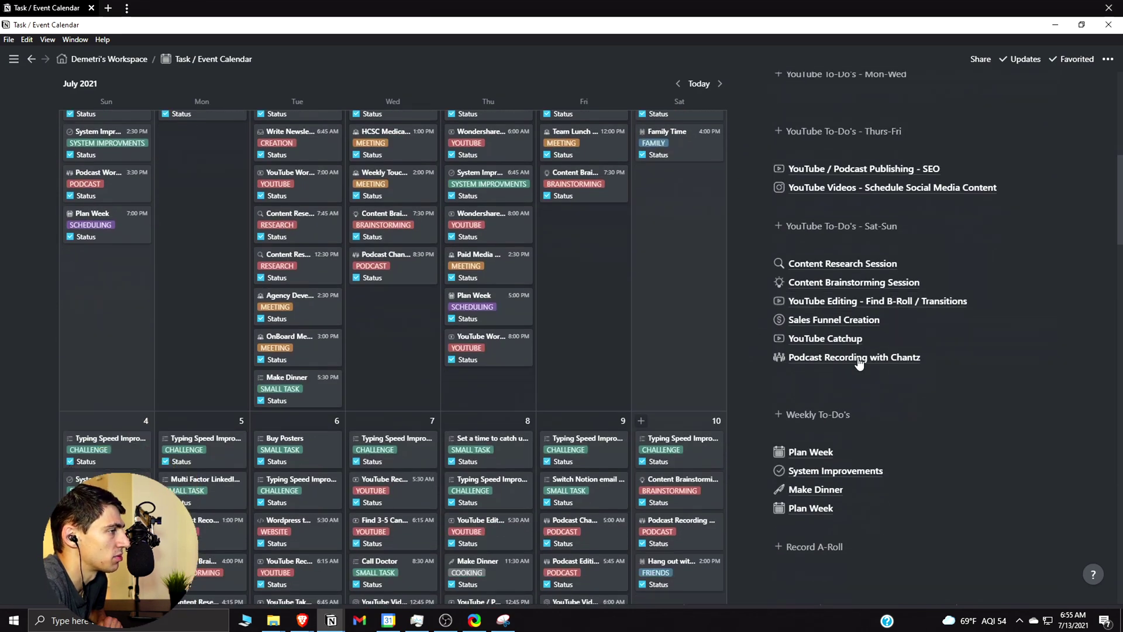